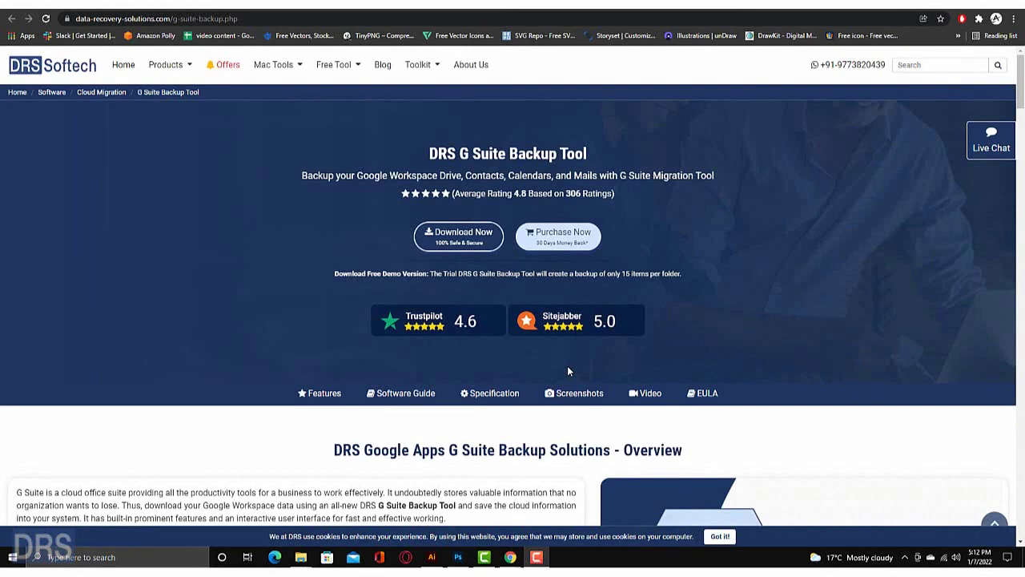
Download the G Suite Backup Tool installer from the DRS Softtech product page.
left_click(476, 249)
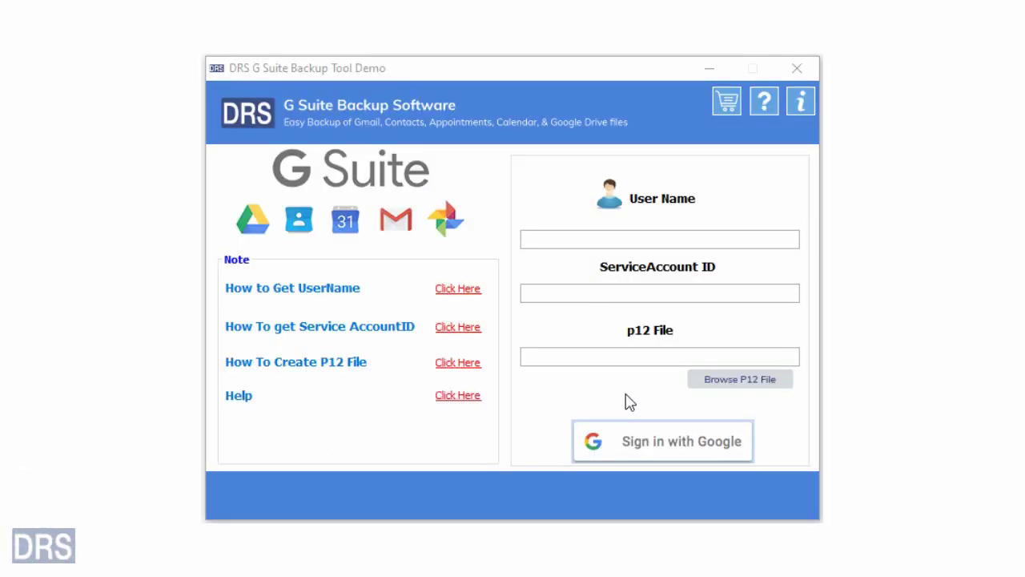
Fill in the admin account's user name and the service account ID.
left_click(628, 241)
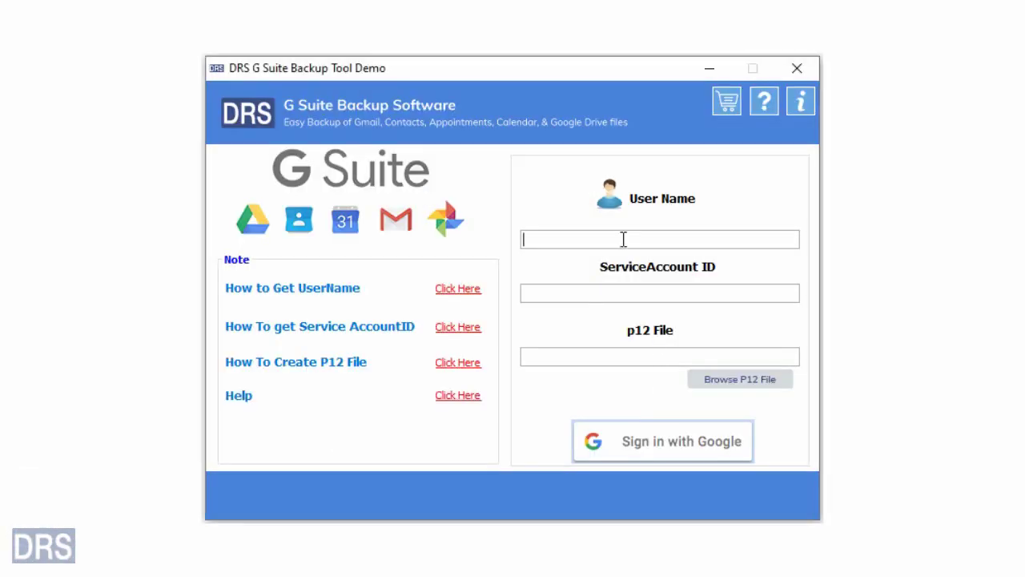
key("ctrl+v")
left_click(626, 290)
key("ctrl+v")
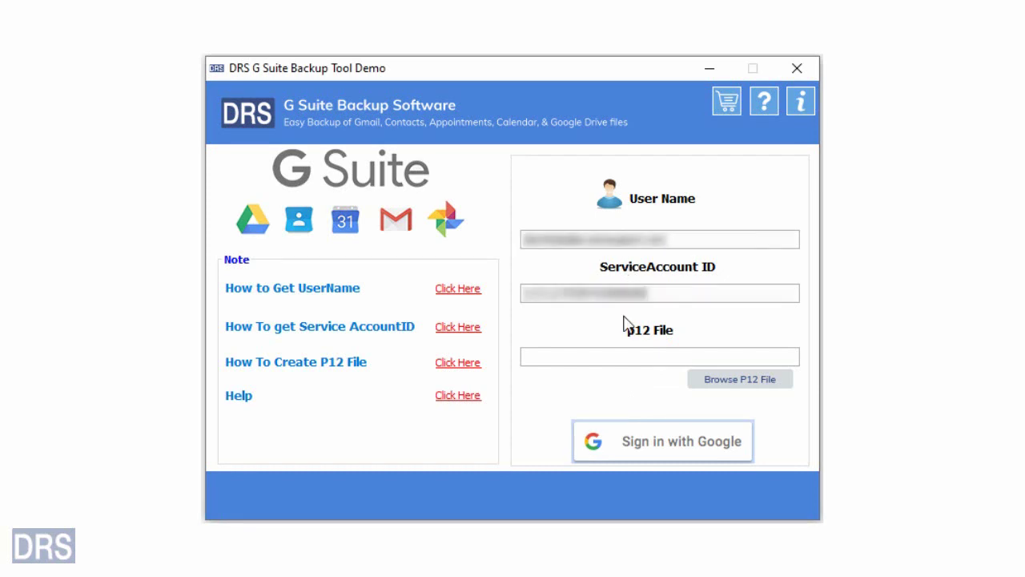
key("Tab")
Load the clienthelp.p12 key file from the Desktop and sign in with Google.
left_click(721, 380)
left_click(277, 264)
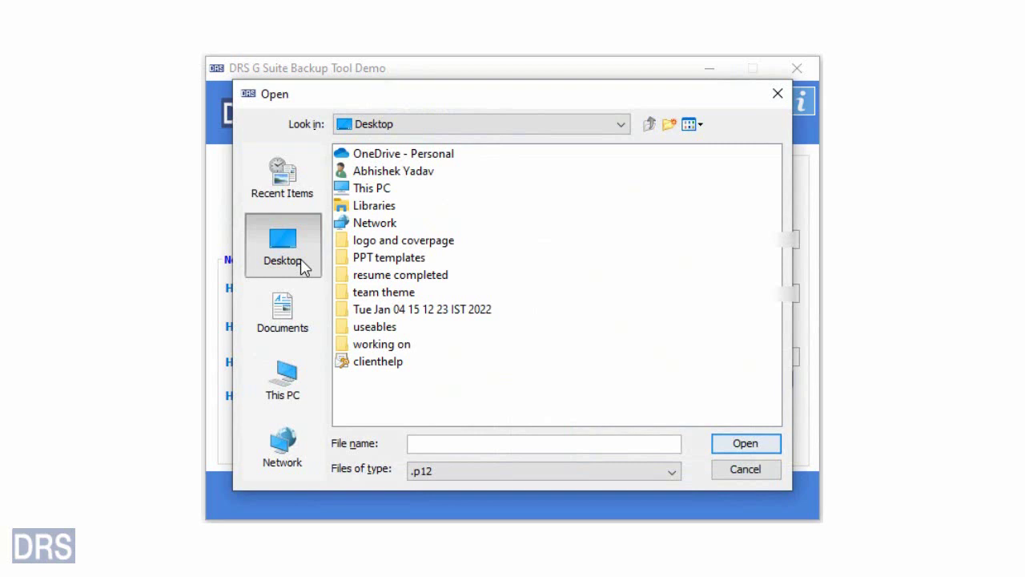
left_click(367, 360)
left_click(720, 449)
left_click(718, 450)
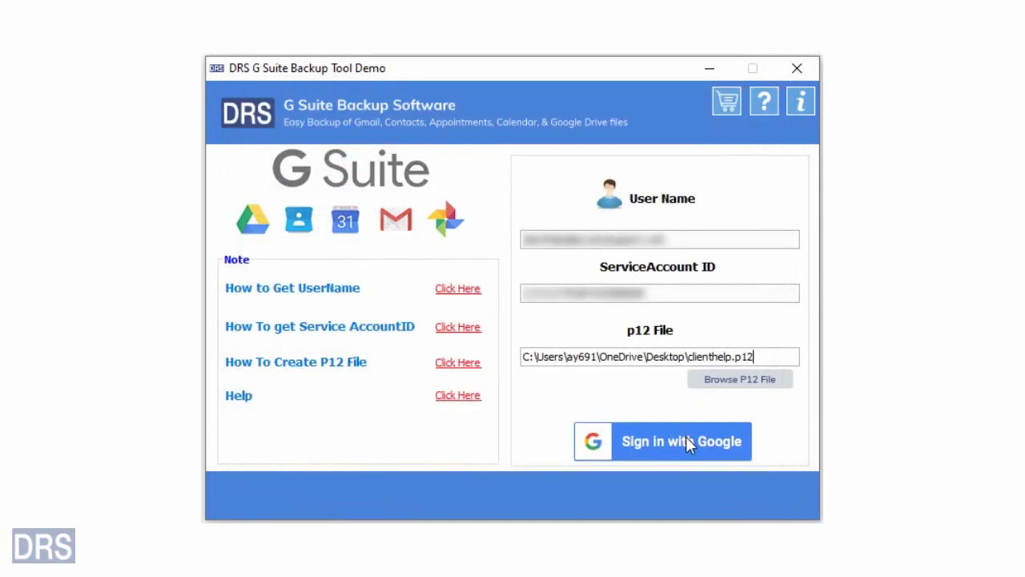
left_click(687, 439)
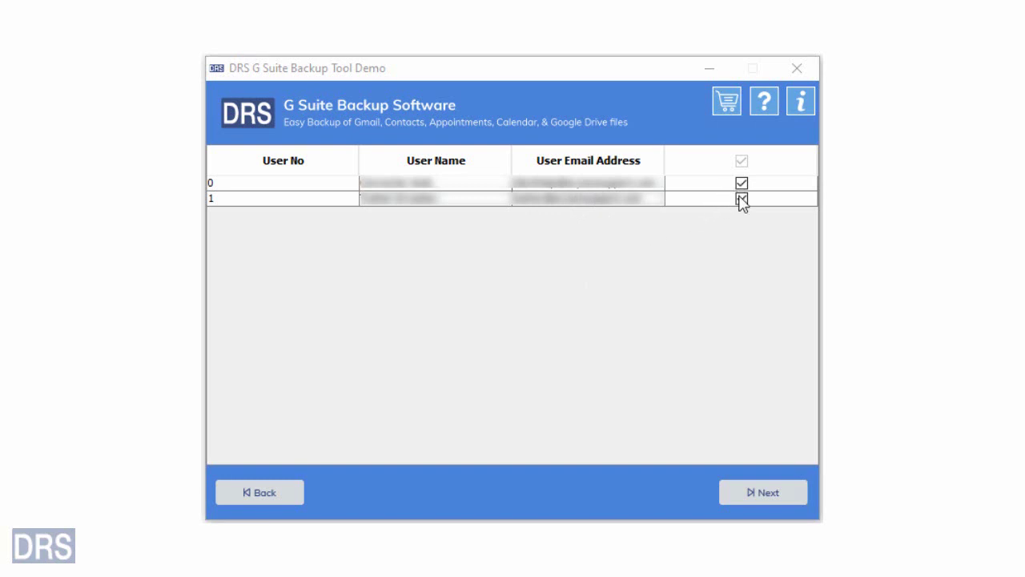
Keep both domain users selected and continue to the backup options page.
left_click(772, 490)
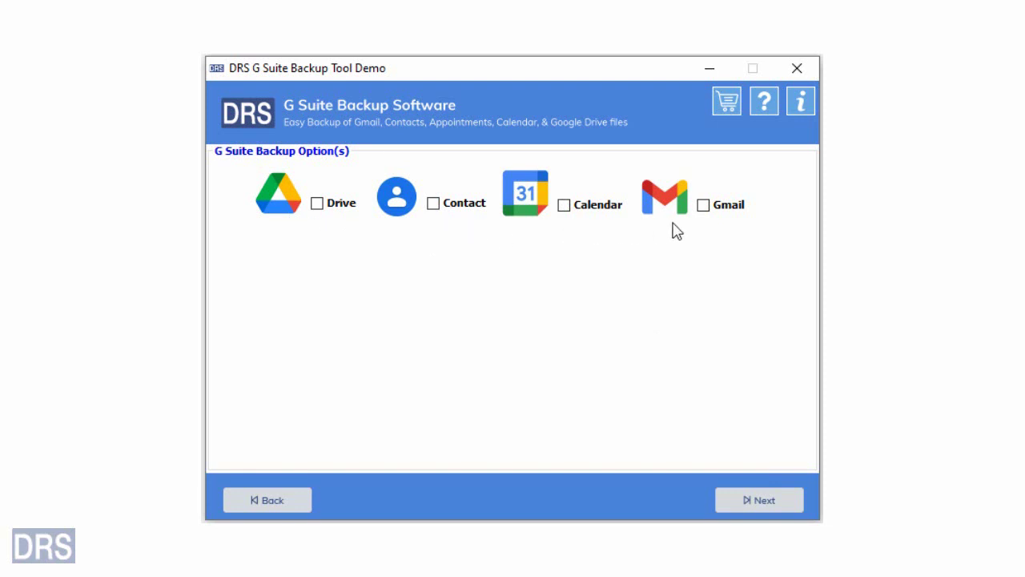
Tick Gmail, Calendar and Contact as the data to back up.
left_click(703, 206)
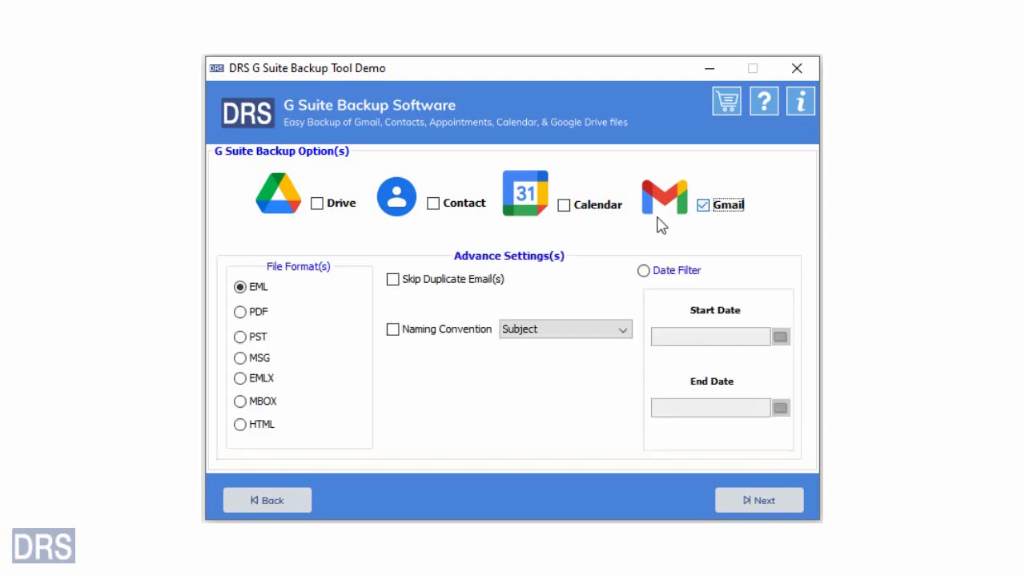
left_click(565, 207)
left_click(433, 207)
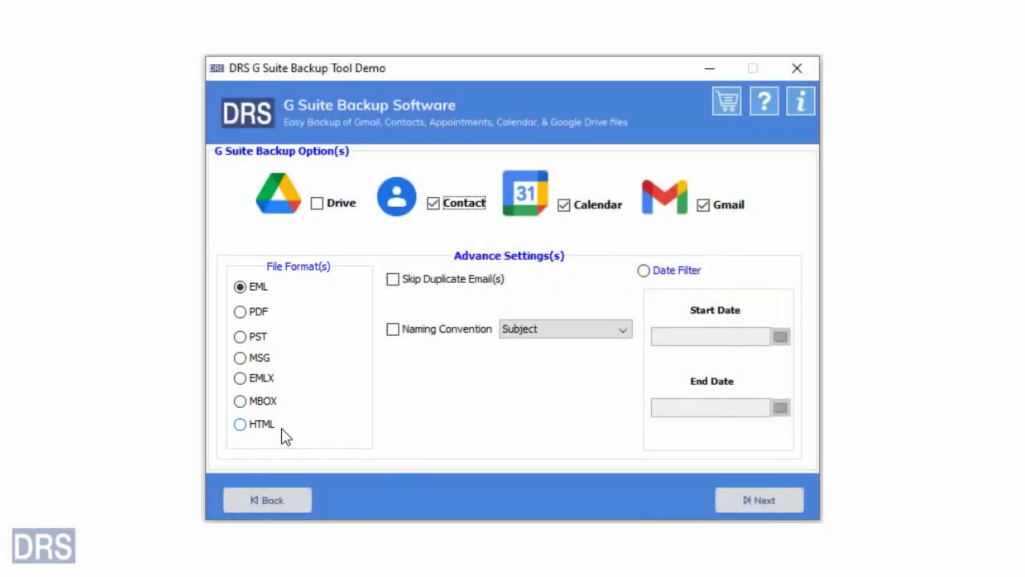
Choose PST as the output format, leaving Skip Duplicate and Split Pst off.
left_click(241, 336)
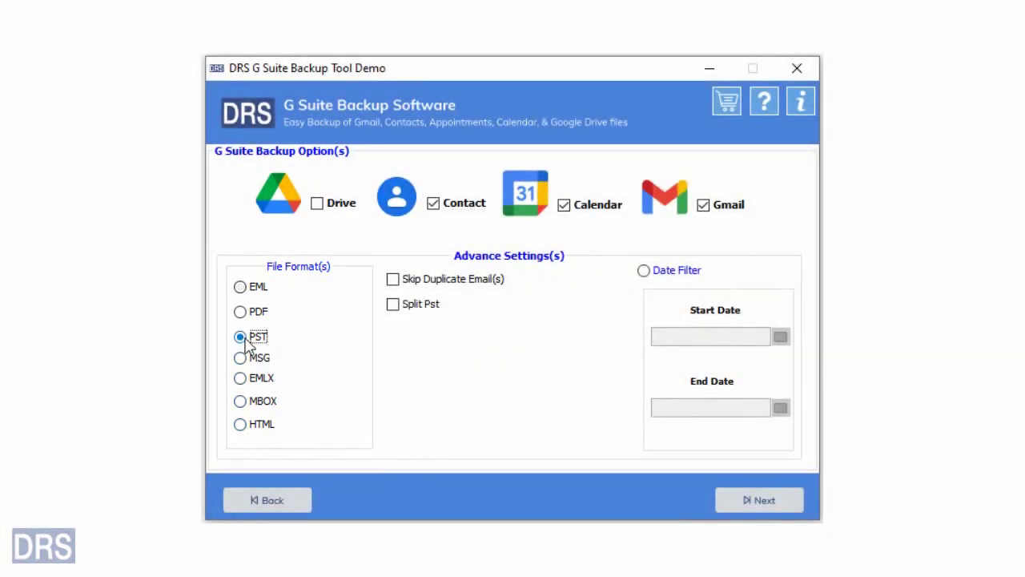
left_click(393, 281)
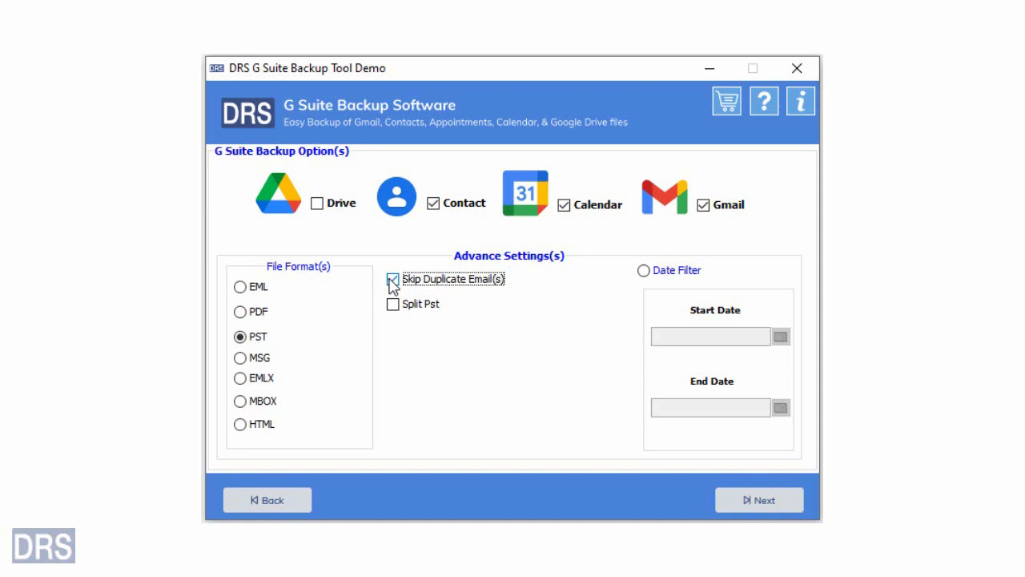
left_click(393, 280)
left_click(394, 305)
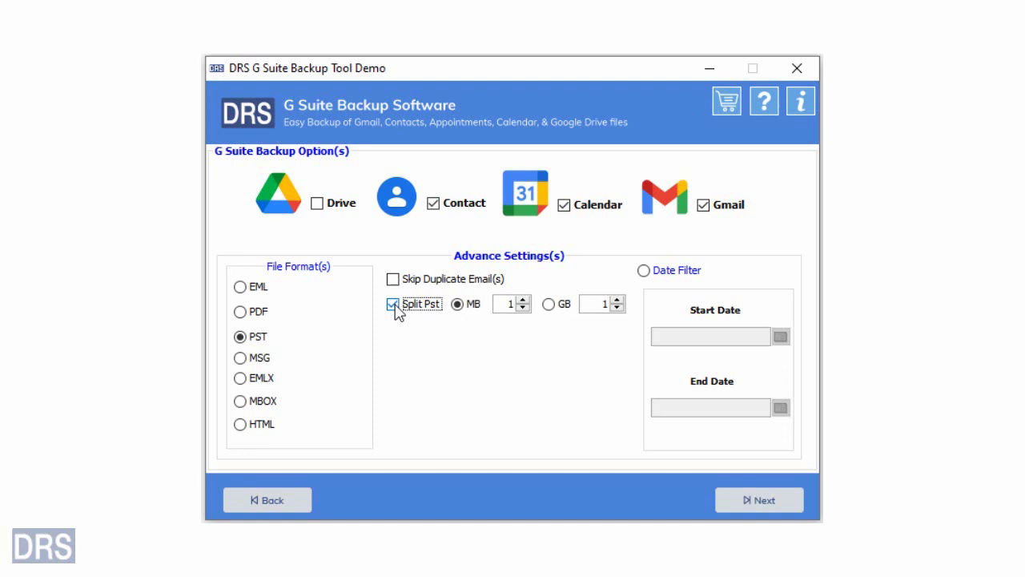
left_click(394, 305)
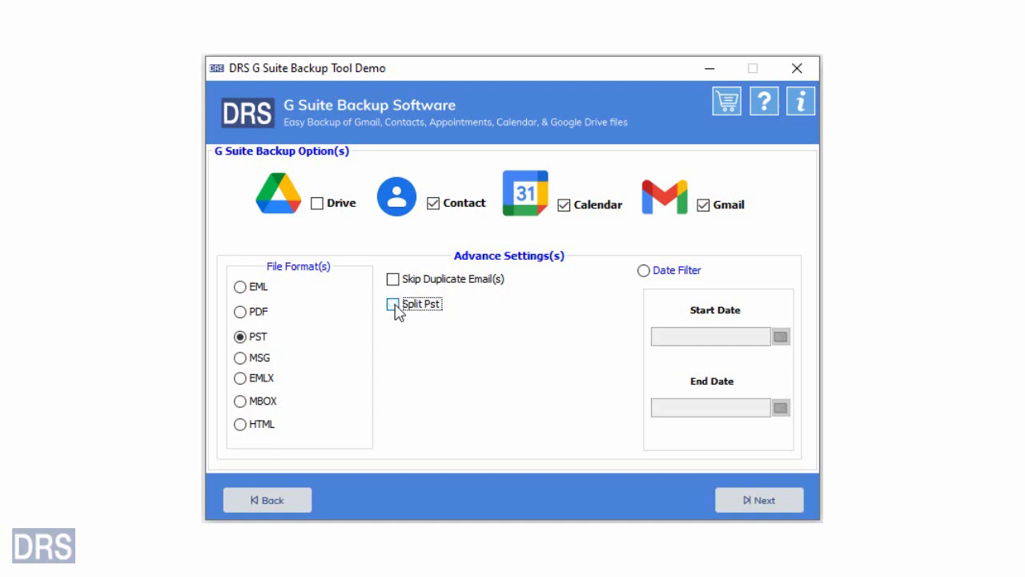
Try the date filter's start and end dates, then proceed without a date range.
left_click(645, 271)
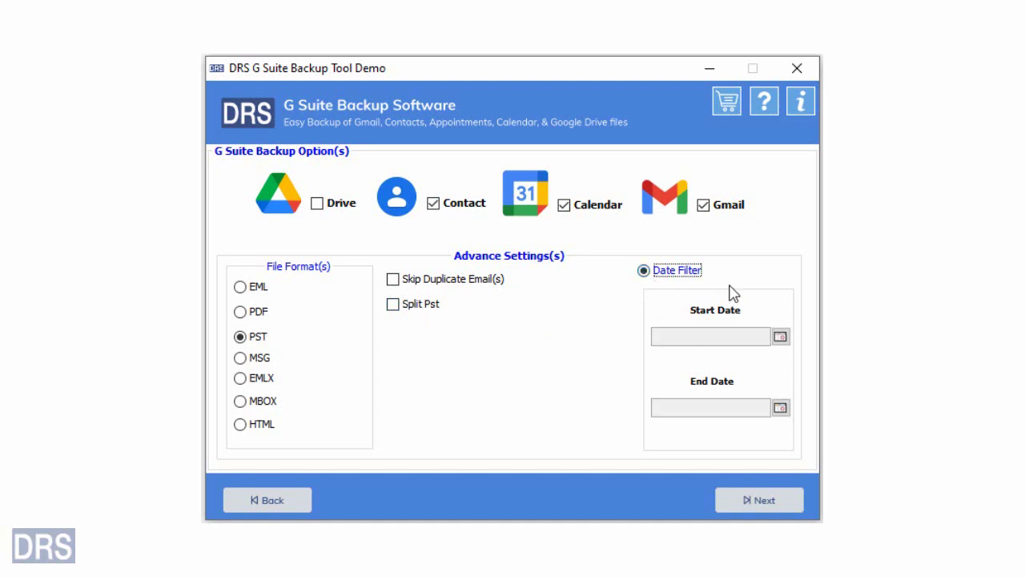
left_click(780, 337)
left_click(780, 337)
left_click(780, 408)
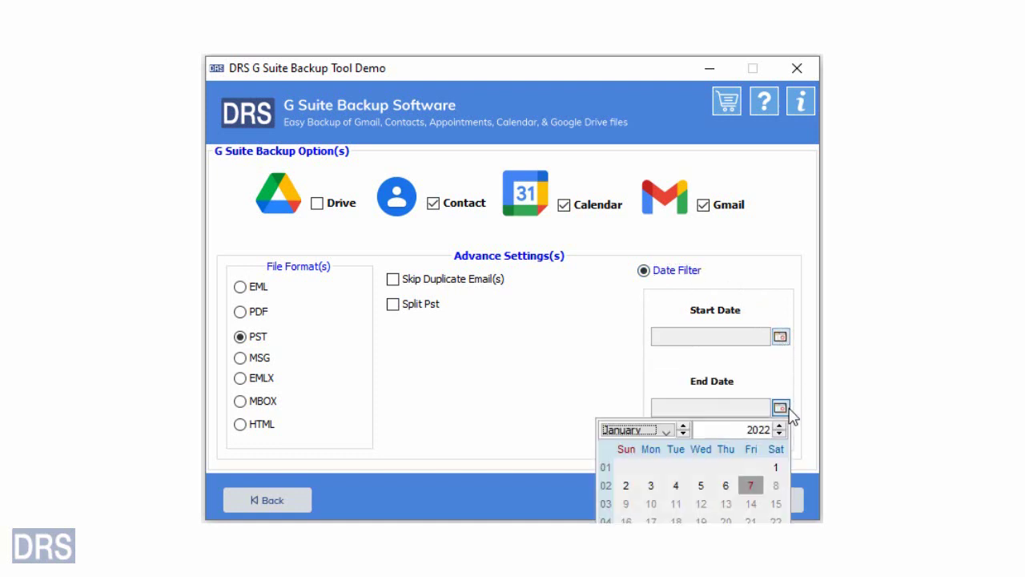
left_click(789, 411)
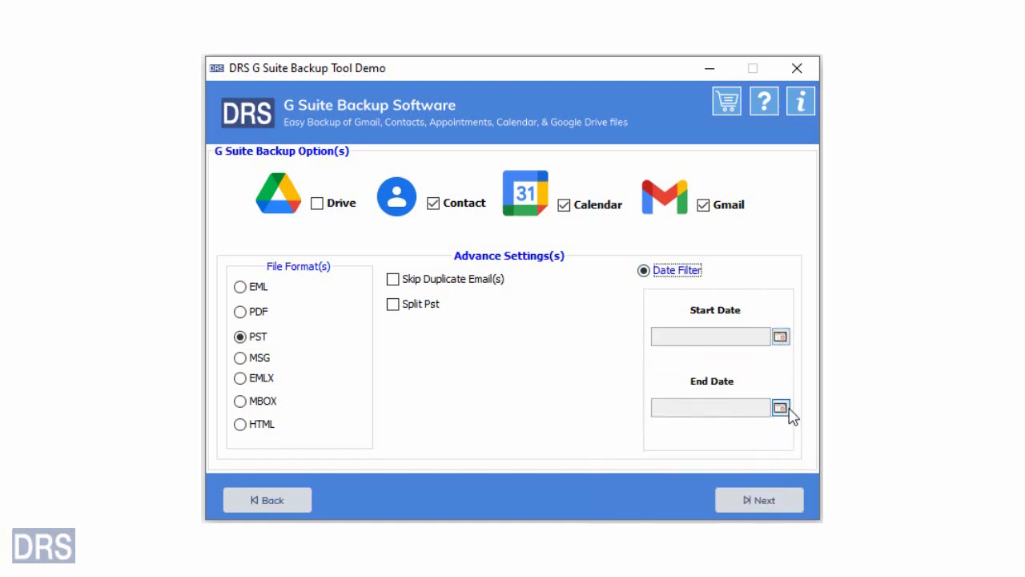
left_click(765, 499)
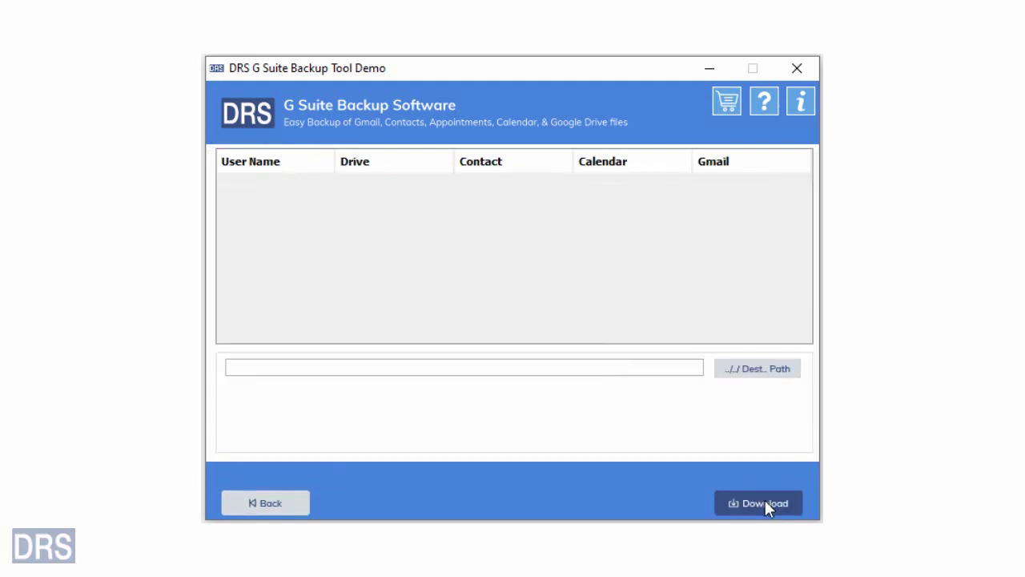
Choose the OneDrive Desktop folder as the backup destination path.
left_click(743, 375)
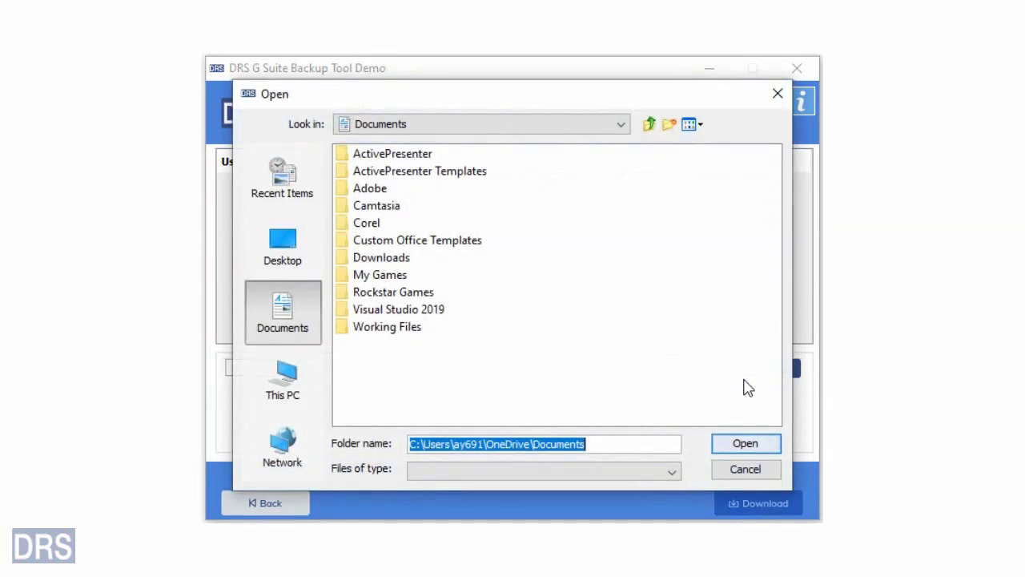
left_click(267, 249)
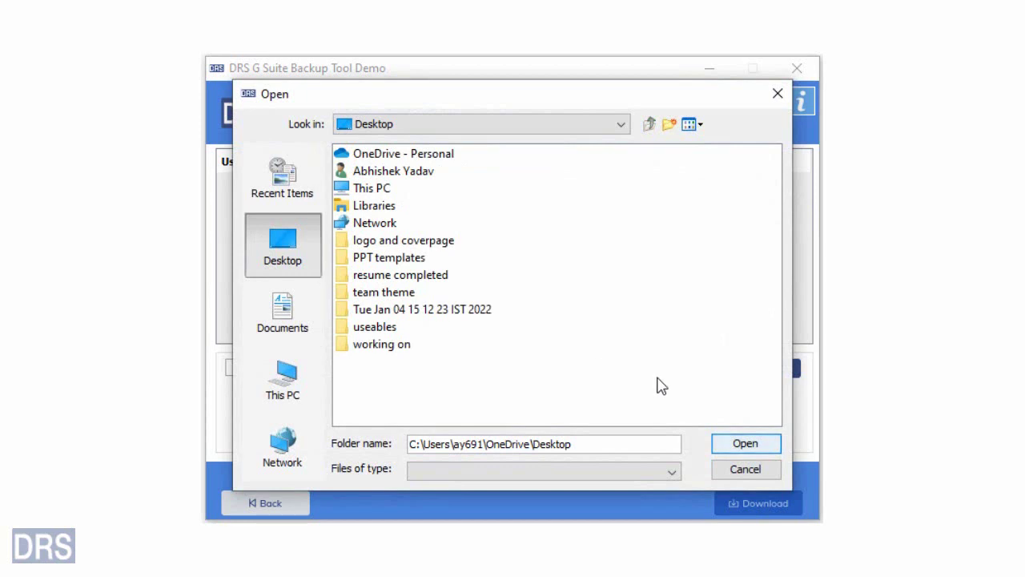
left_click(742, 446)
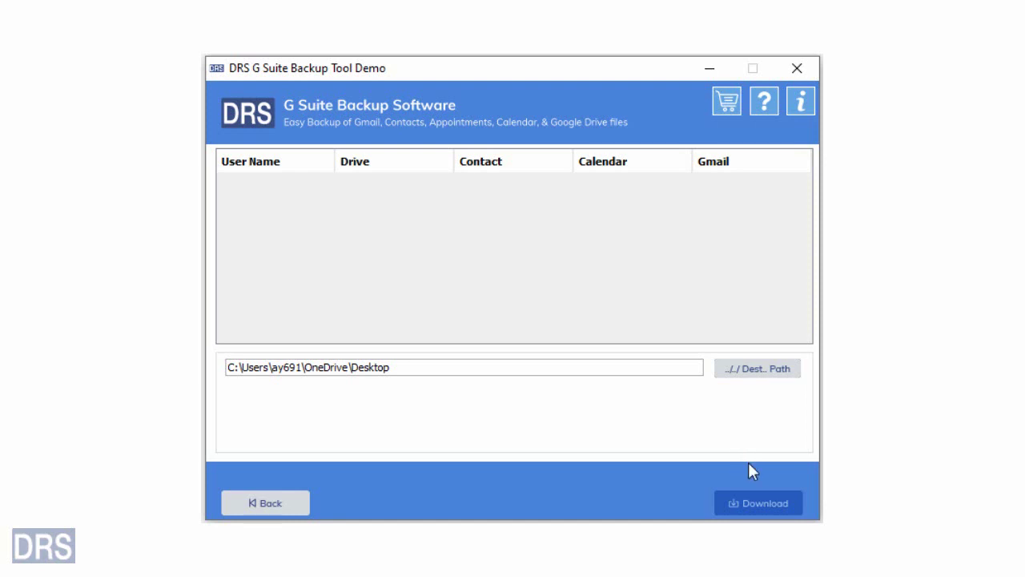
Start the backup download of Gmail, Contacts and Calendar to PST.
left_click(764, 507)
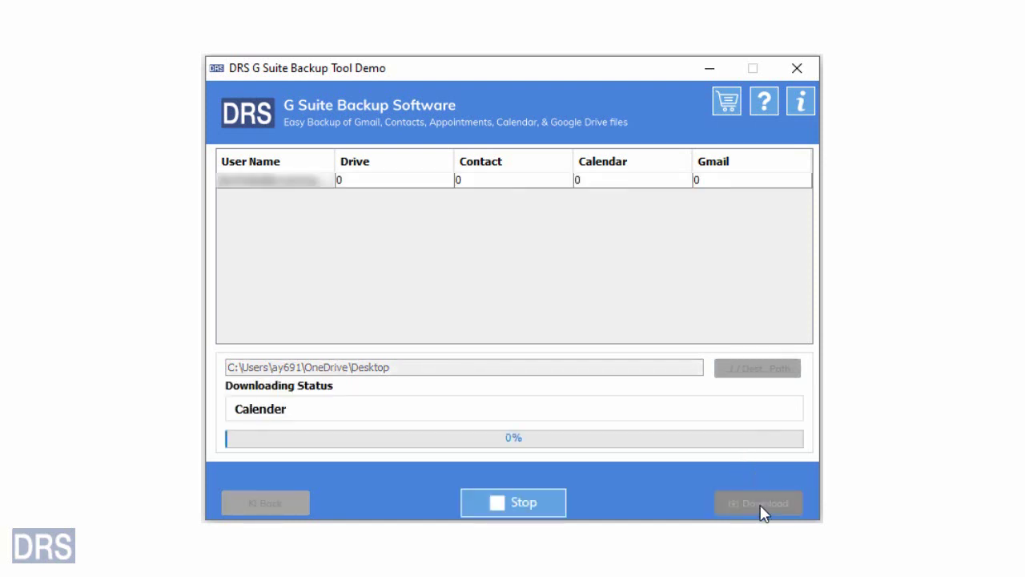